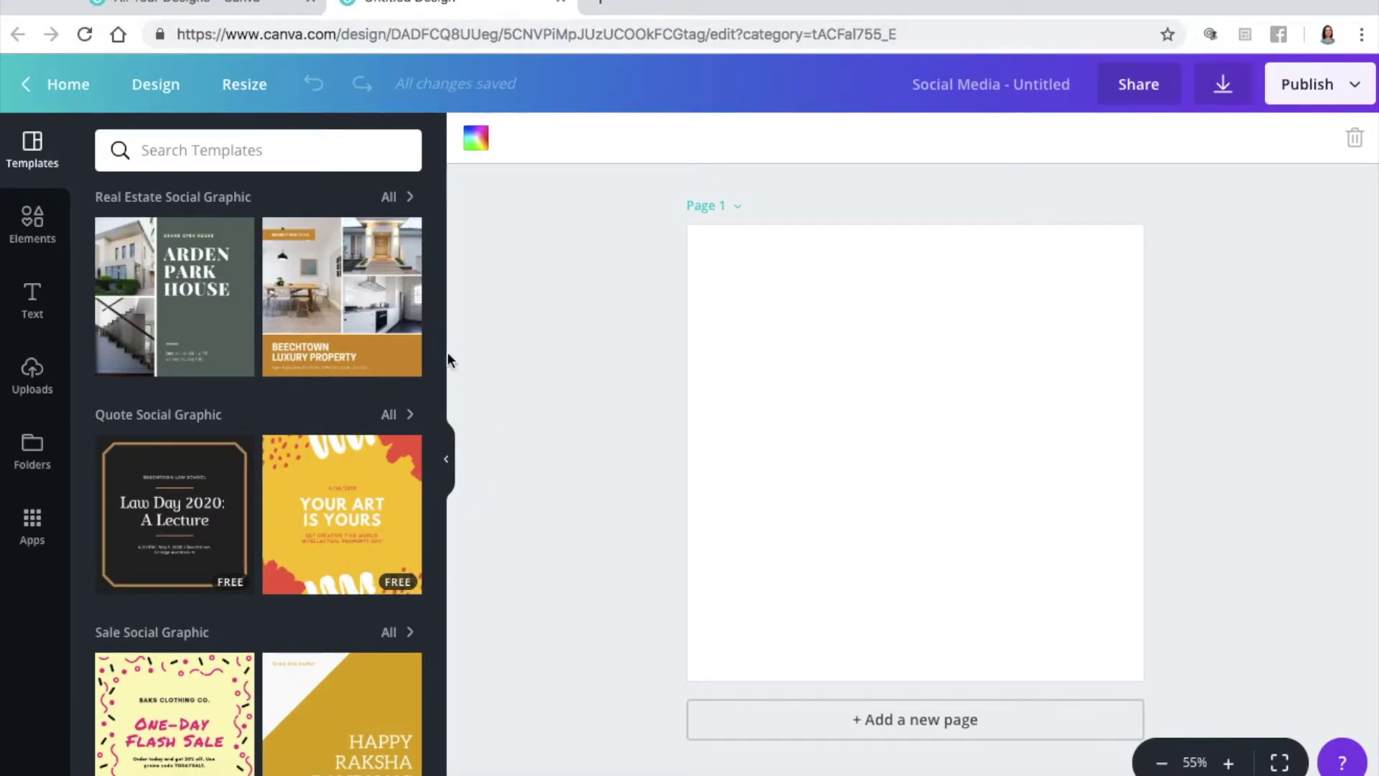
- Add the uploaded mason-jar photo and stretch it until it fills the square page edge to edge
click(23, 397)
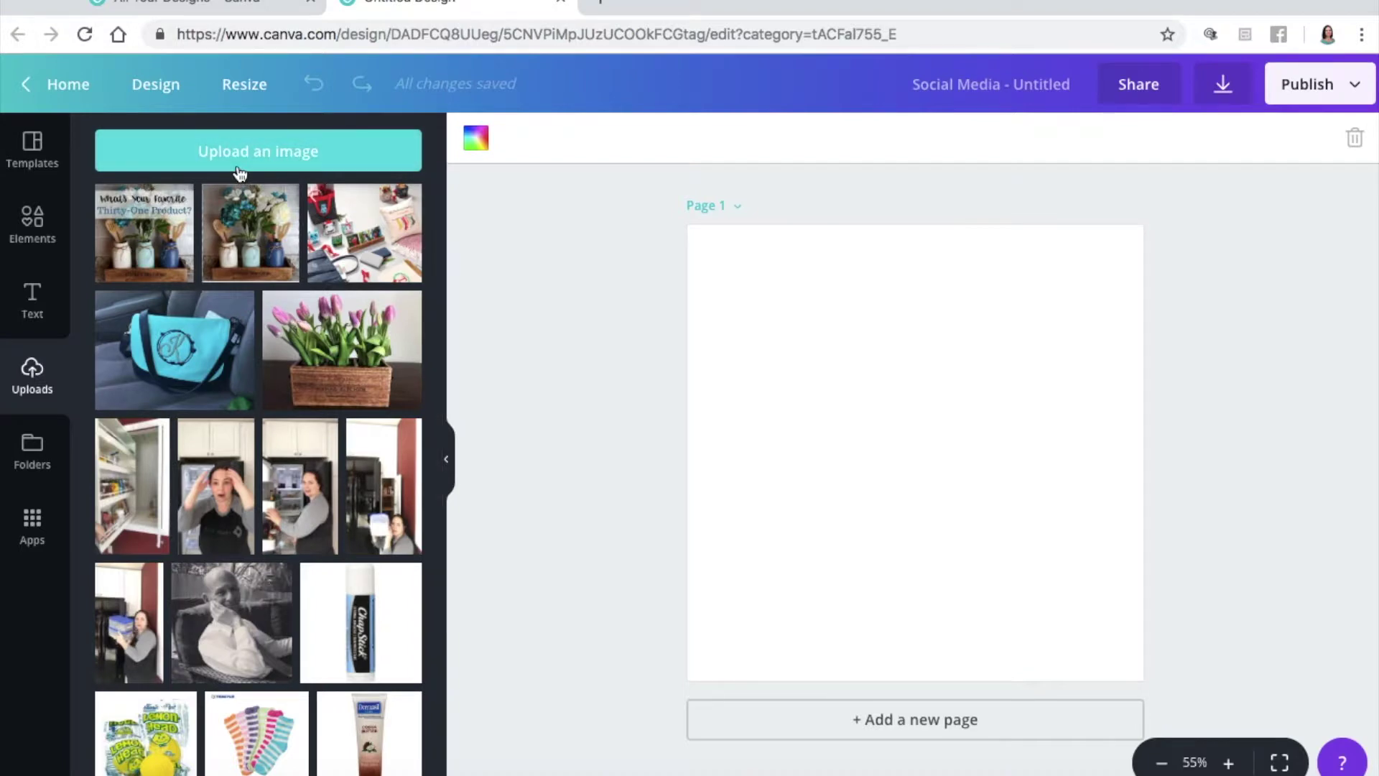
click(144, 232)
drag(1099, 268, 1144, 224)
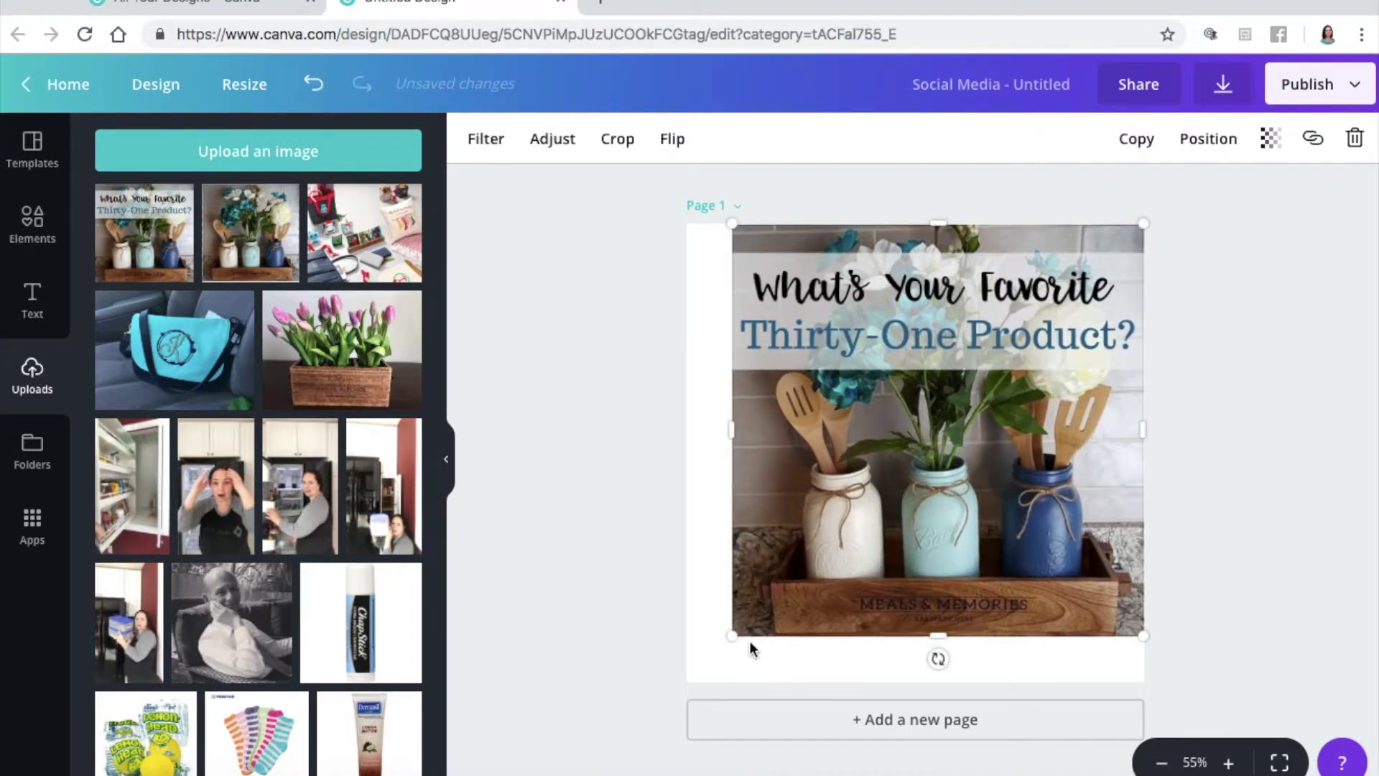
drag(732, 635, 690, 681)
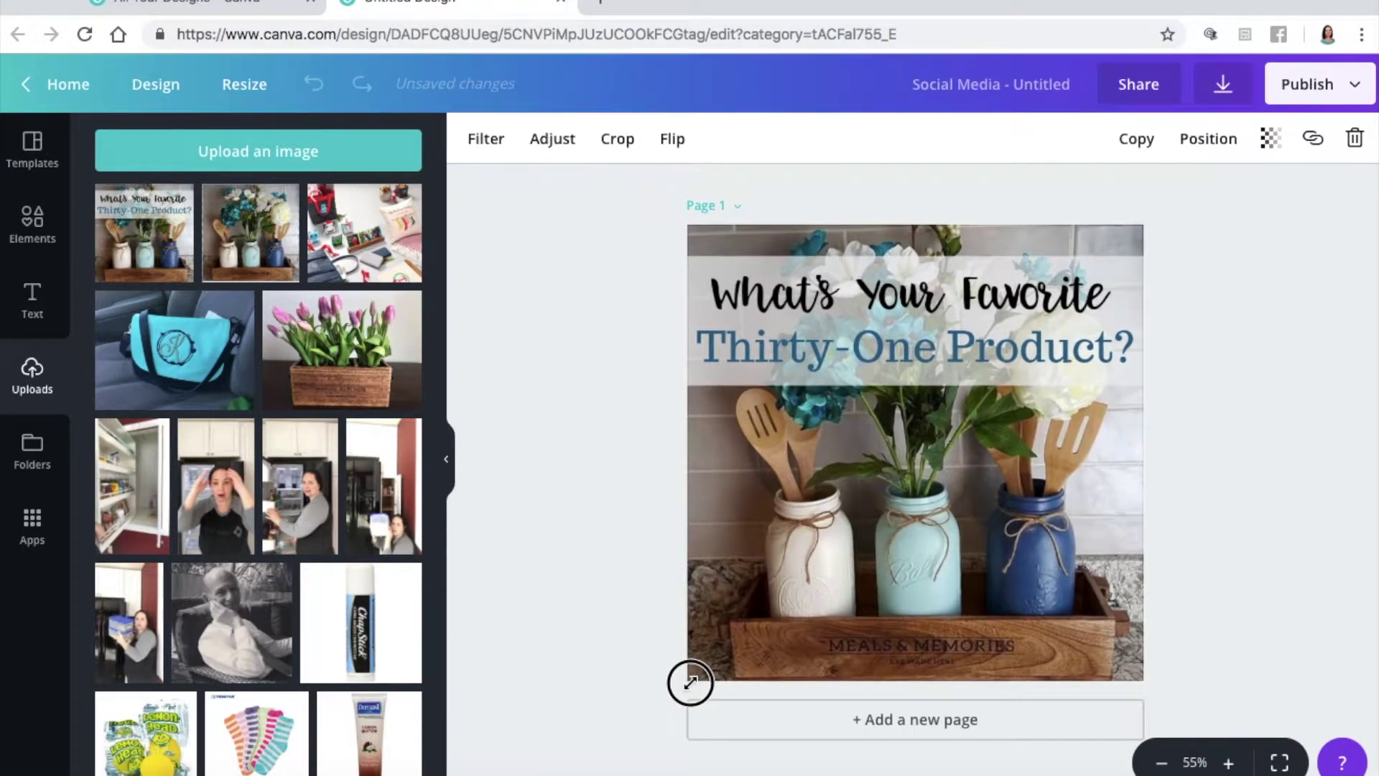
click(602, 535)
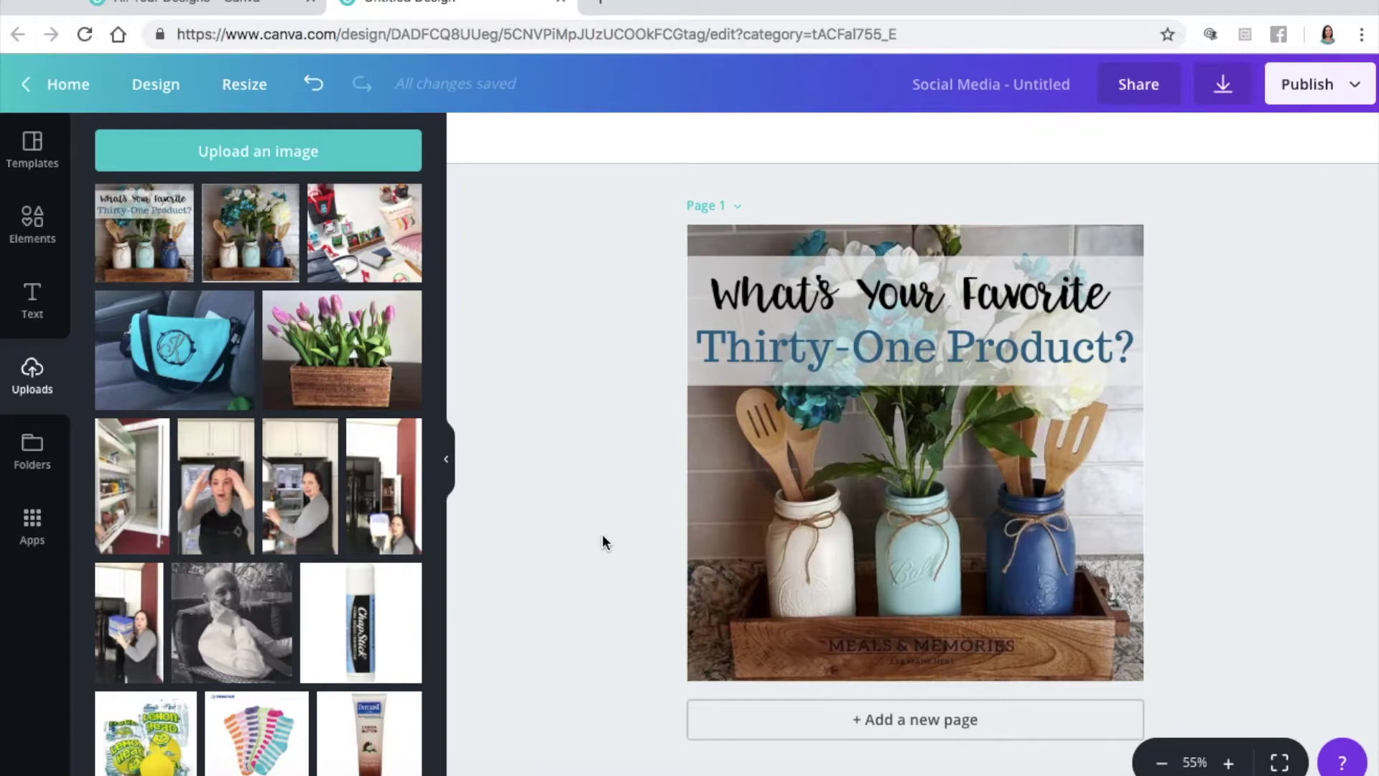
scroll(270, 434, down, 5)
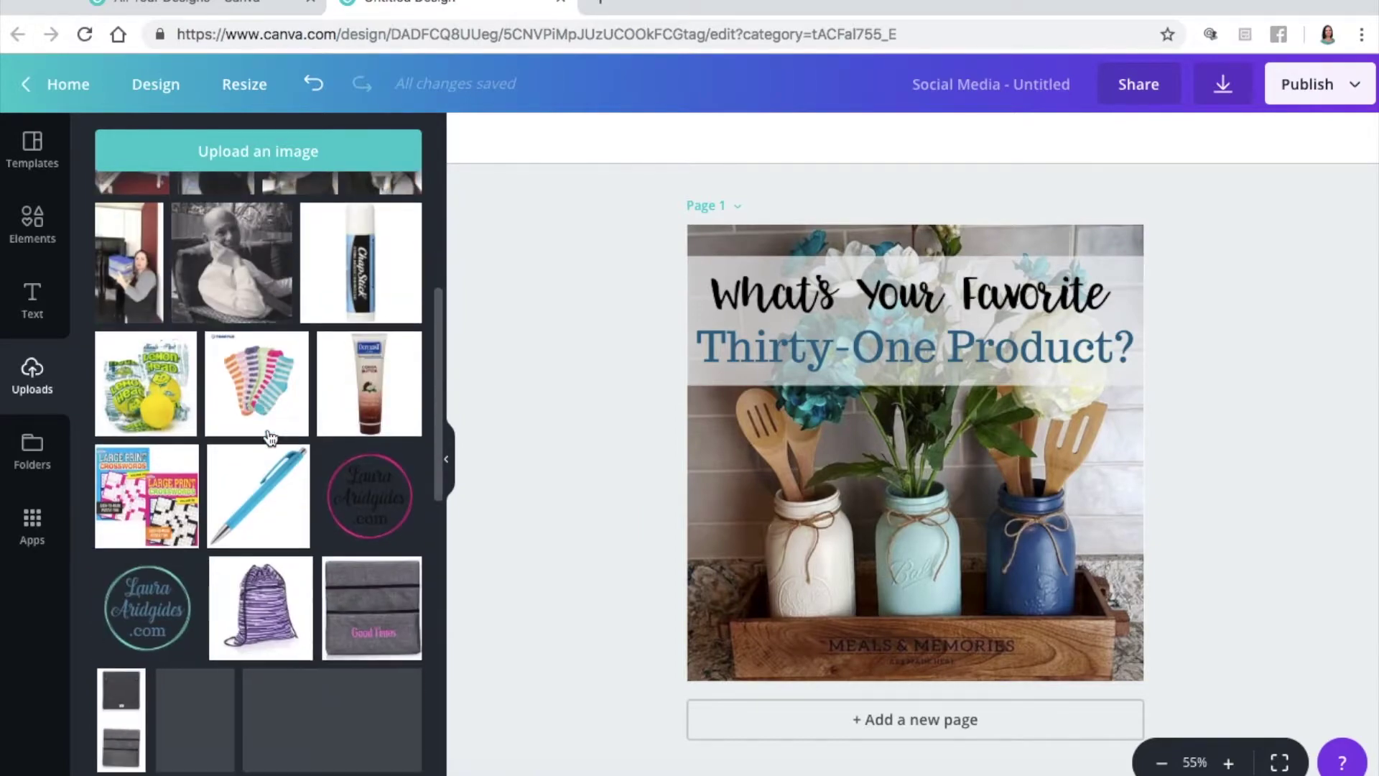
- Add the teal circular logo from Uploads, shrink it to watermark size, and place it beside the blue jar
scroll(270, 434, down, 1)
click(165, 516)
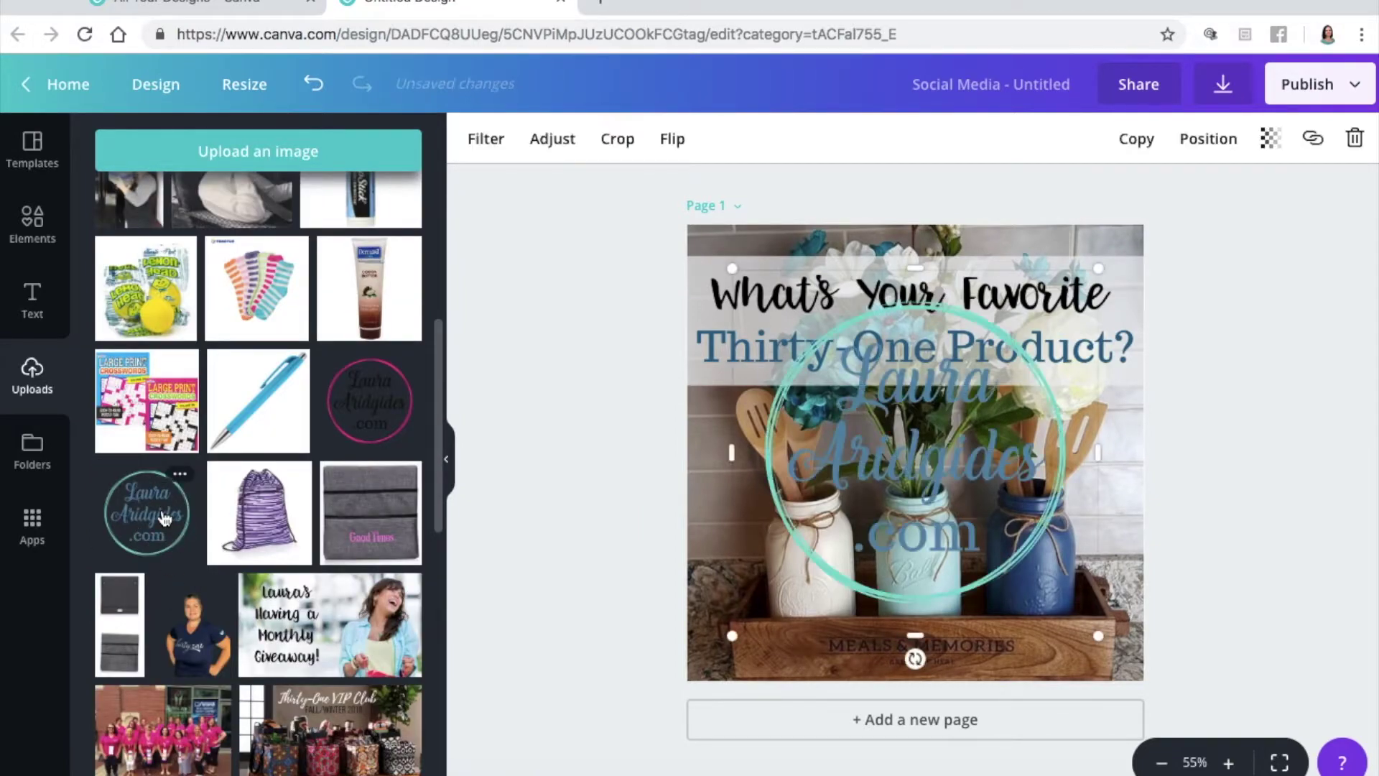
drag(1097, 633, 1115, 509)
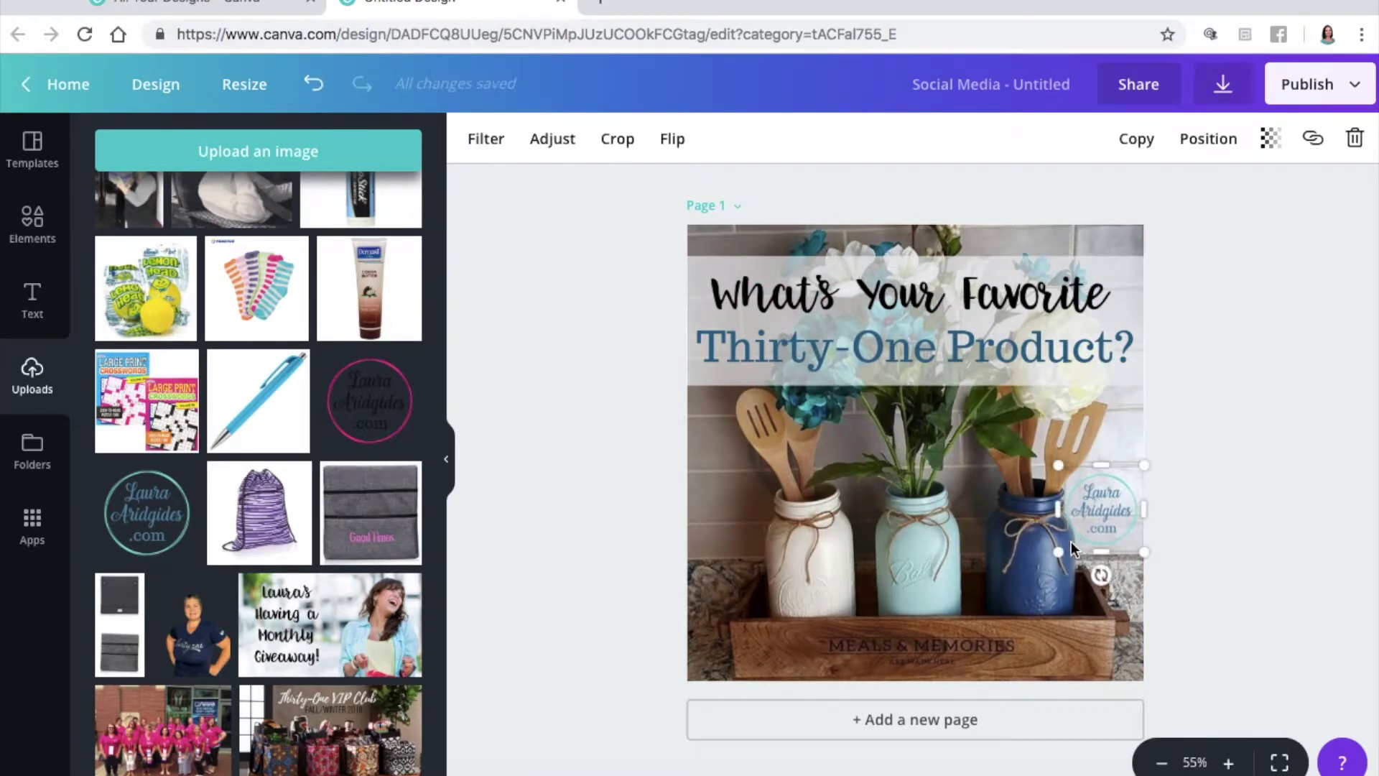
drag(1071, 550, 1080, 543)
click(1320, 518)
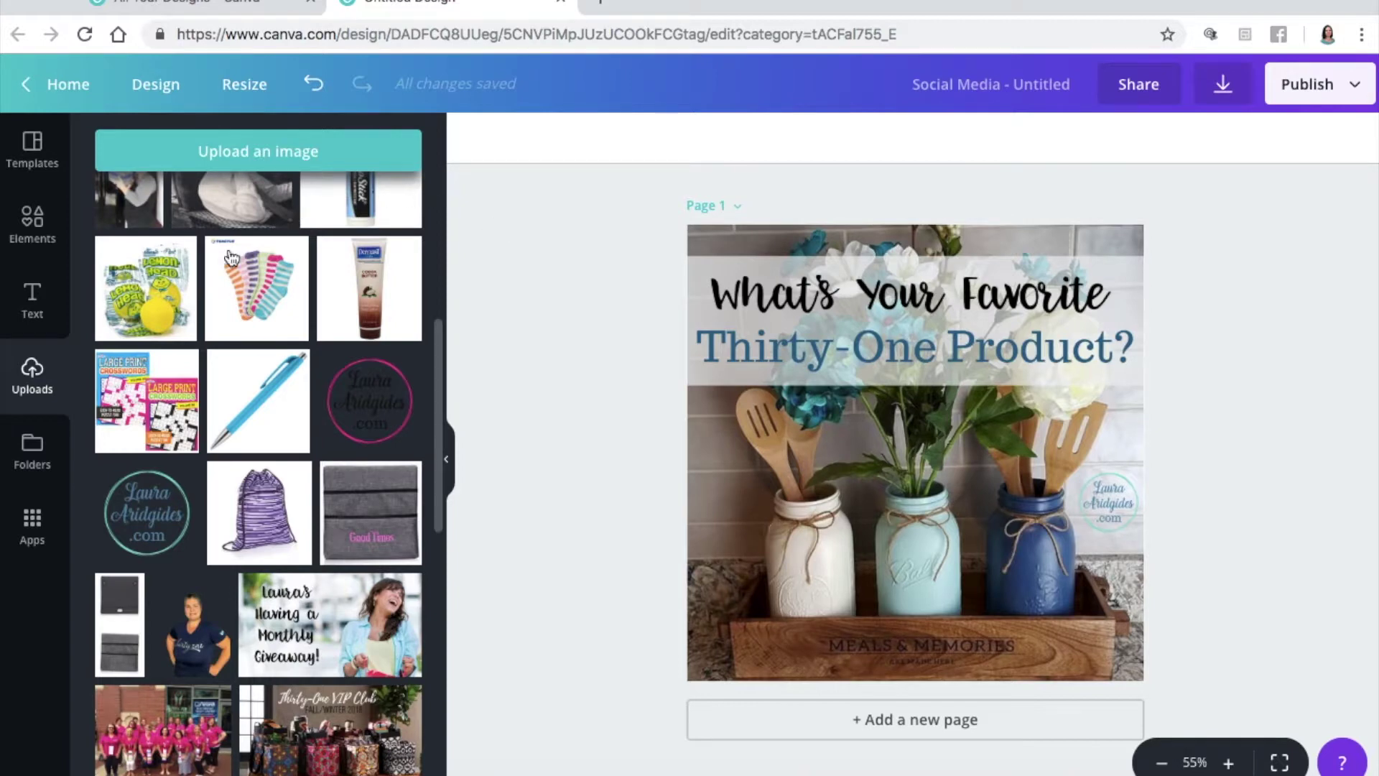
- Add a text box reading 'ordertotes.com' and move it to the photo's lower right
click(33, 316)
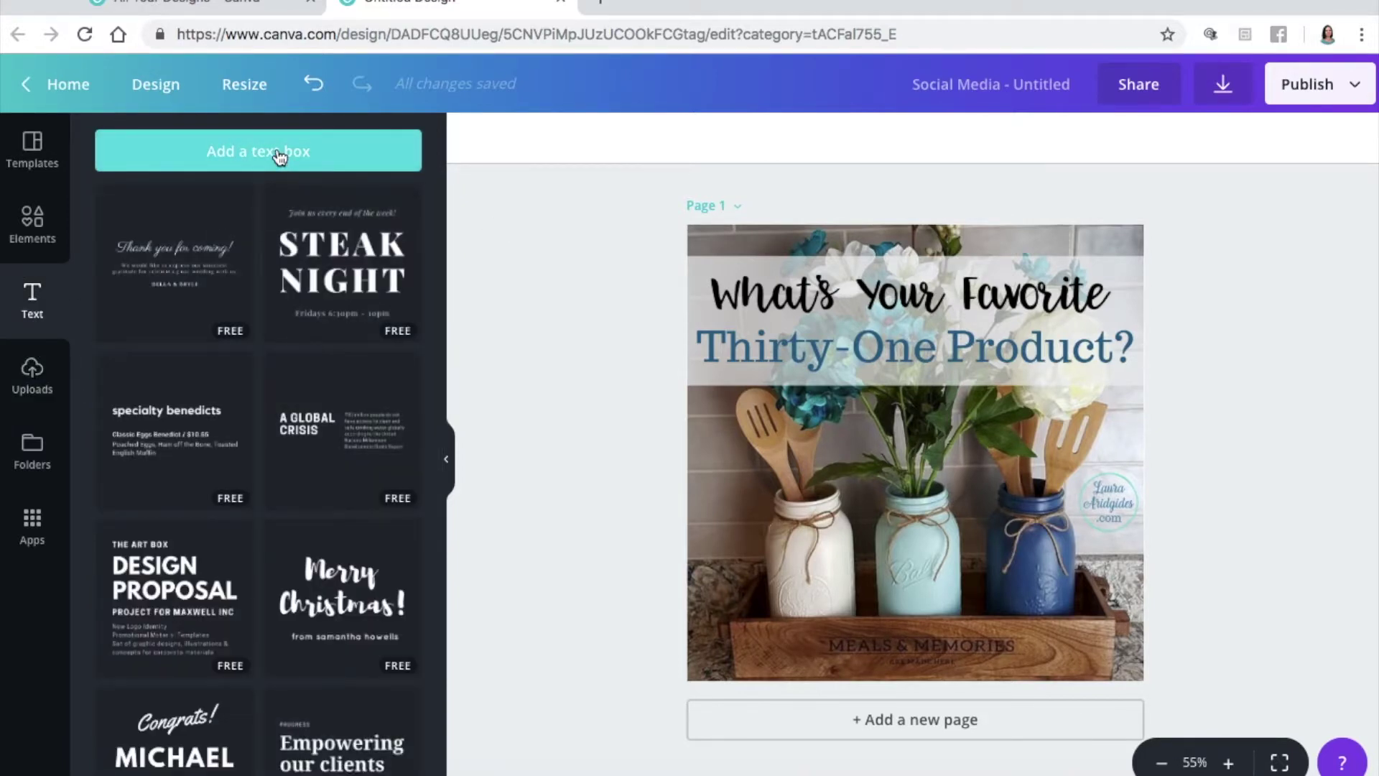
click(279, 153)
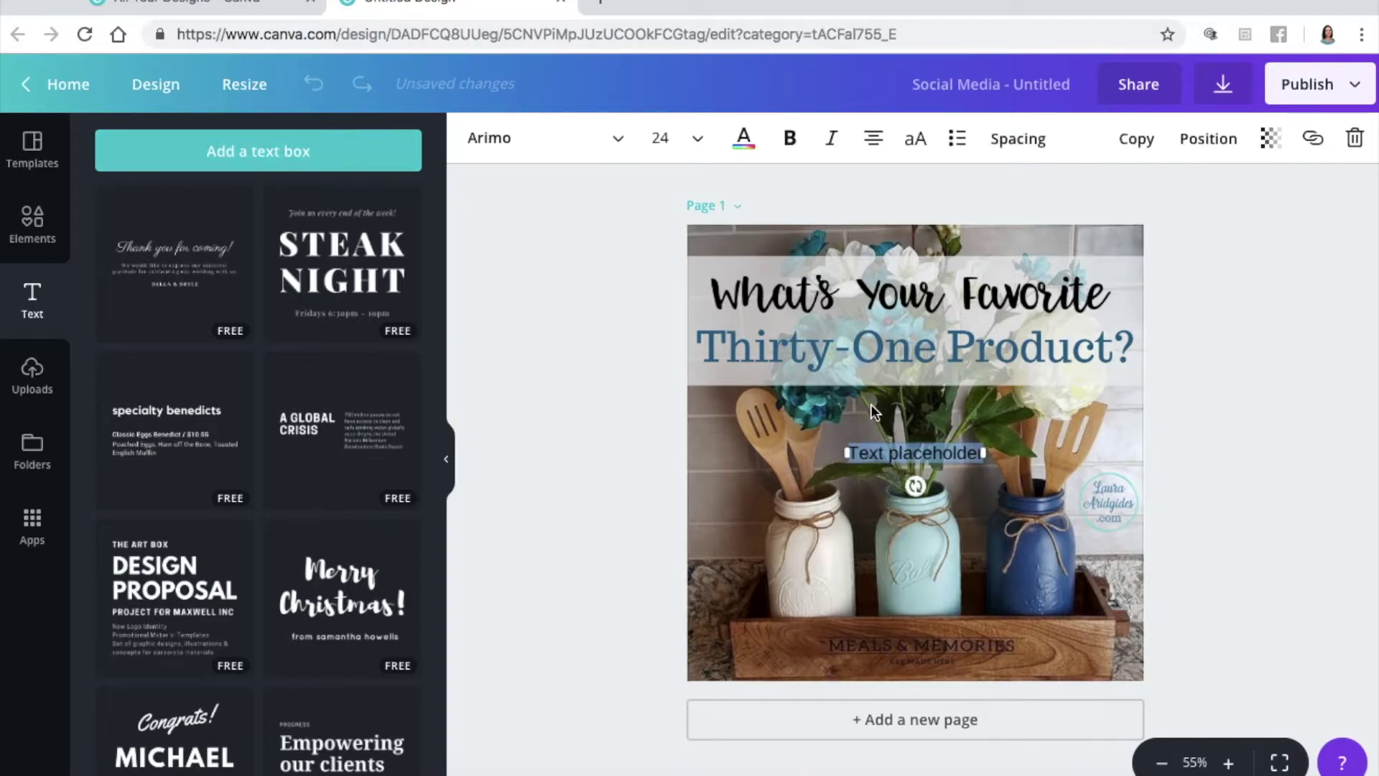
text(ordertote.)
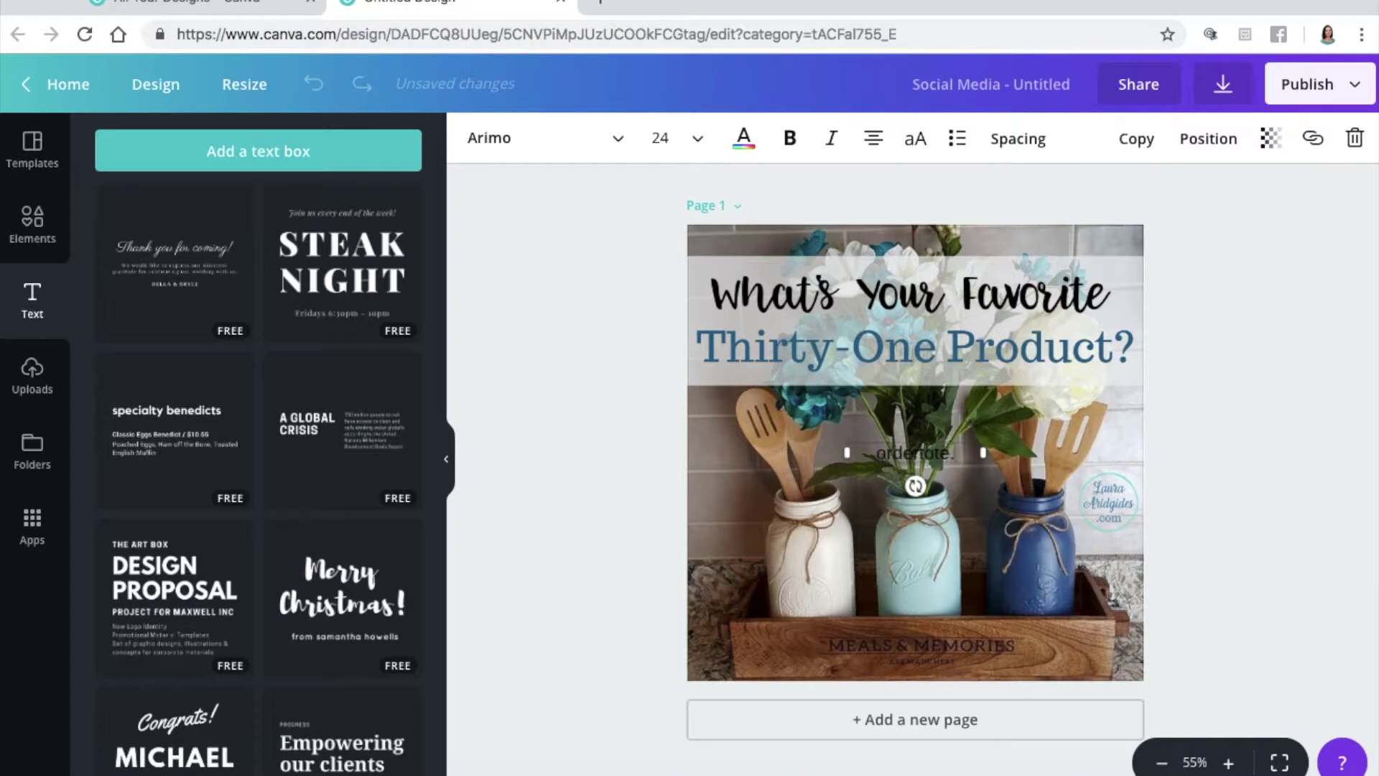
key(BackSpace)
text(s.com)
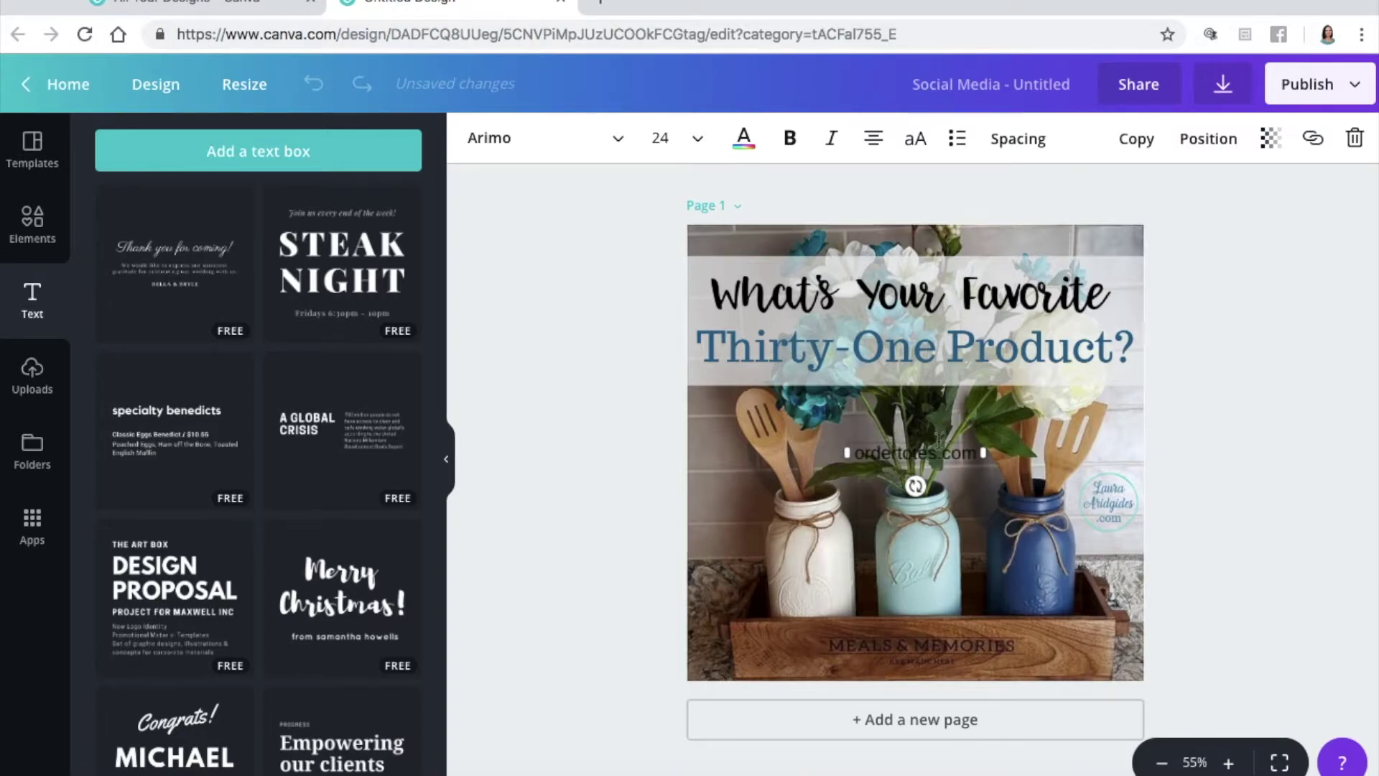
drag(939, 440, 1060, 609)
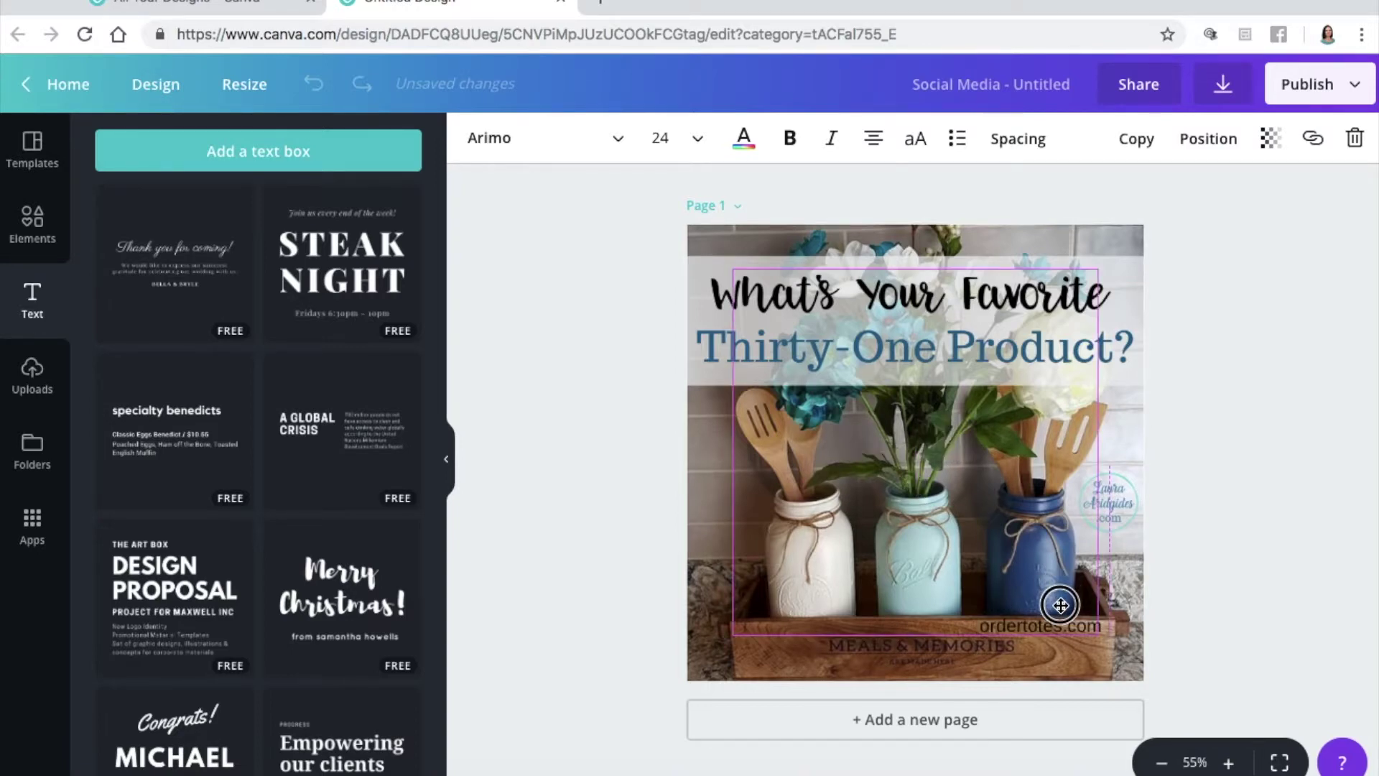
- Make the ordertotes.com text white Playlist Script and move it into the photo's bottom-right corner
click(587, 142)
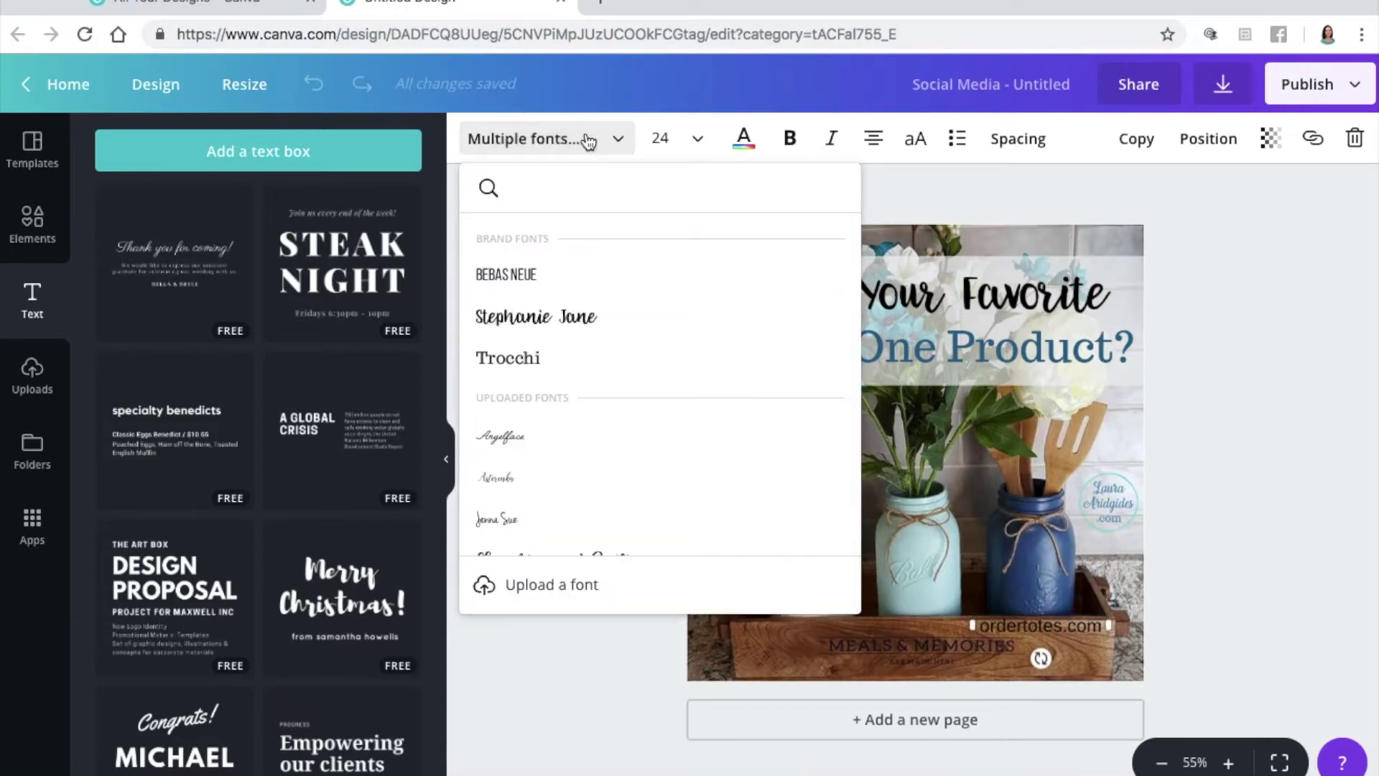
text(play)
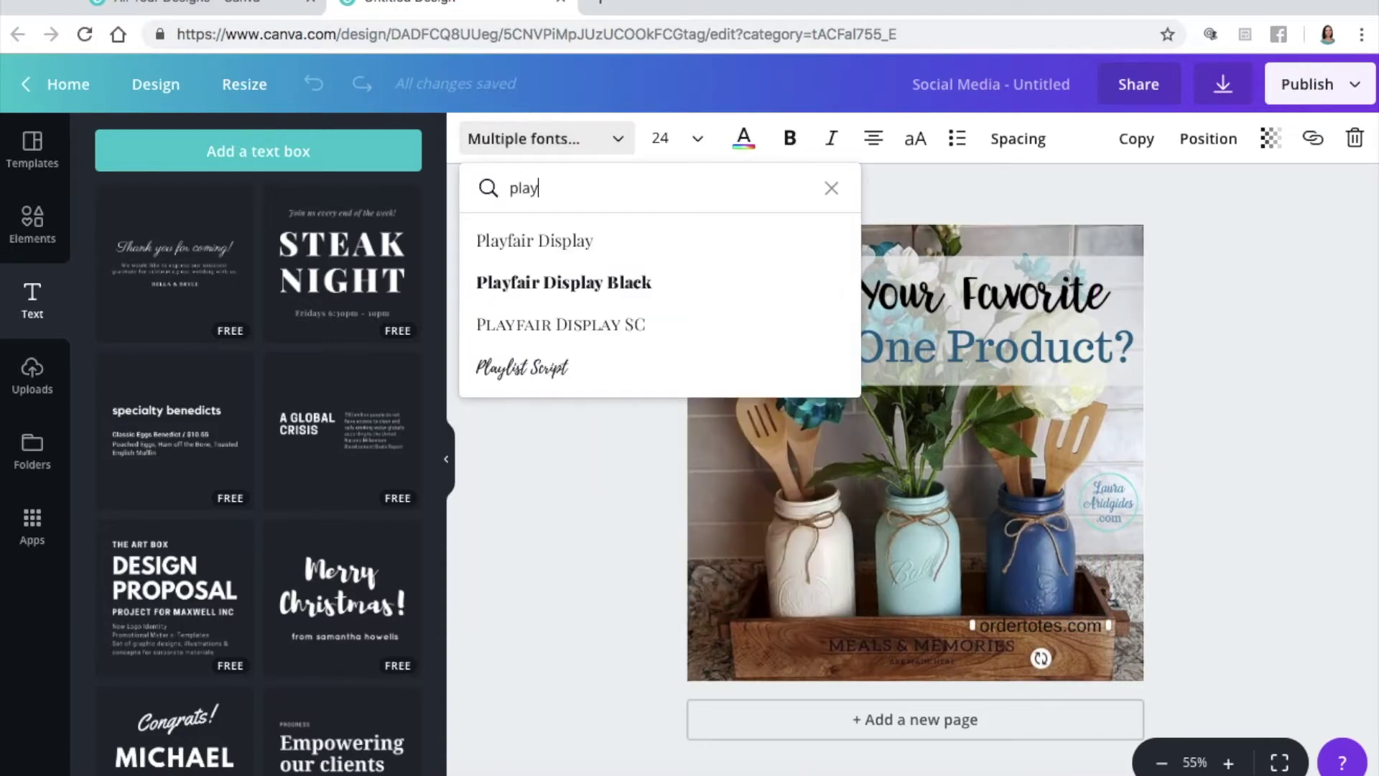
click(582, 369)
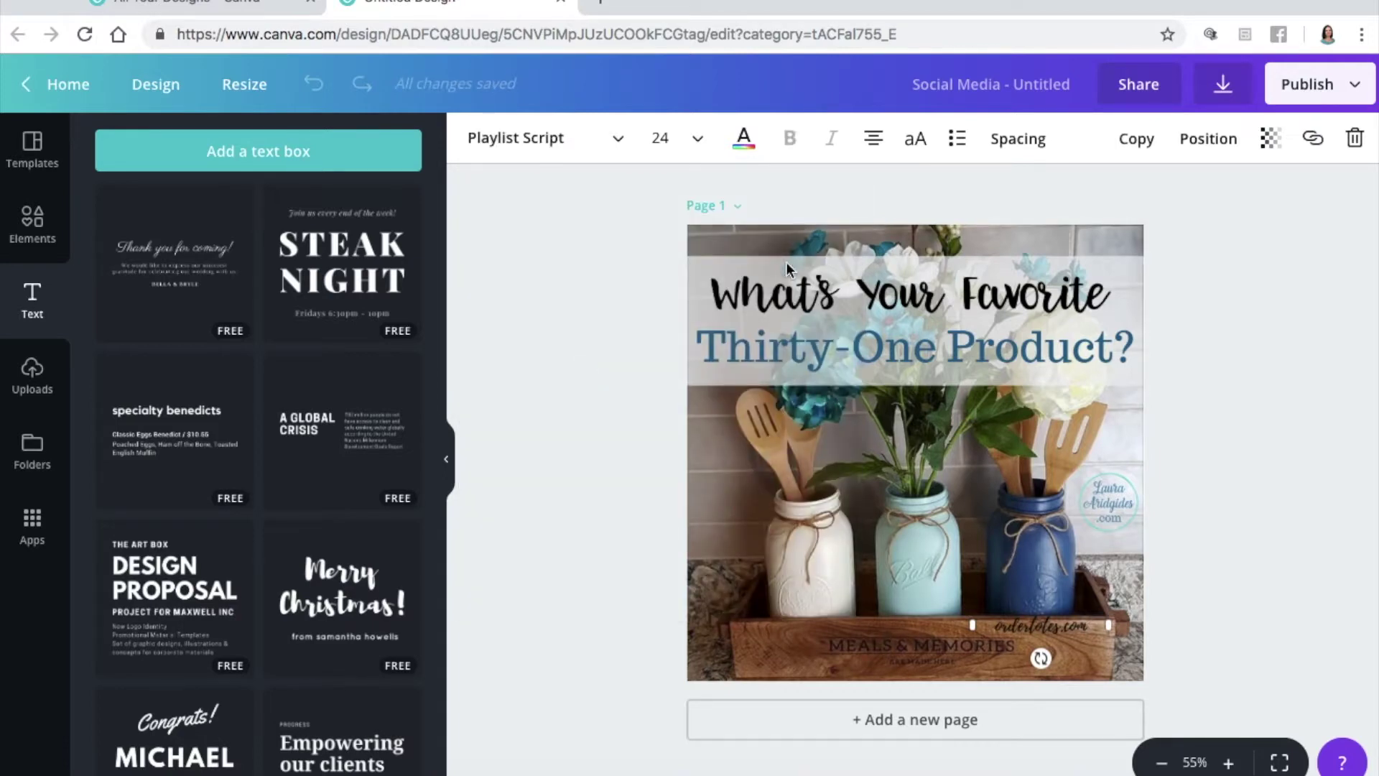
click(742, 142)
click(855, 362)
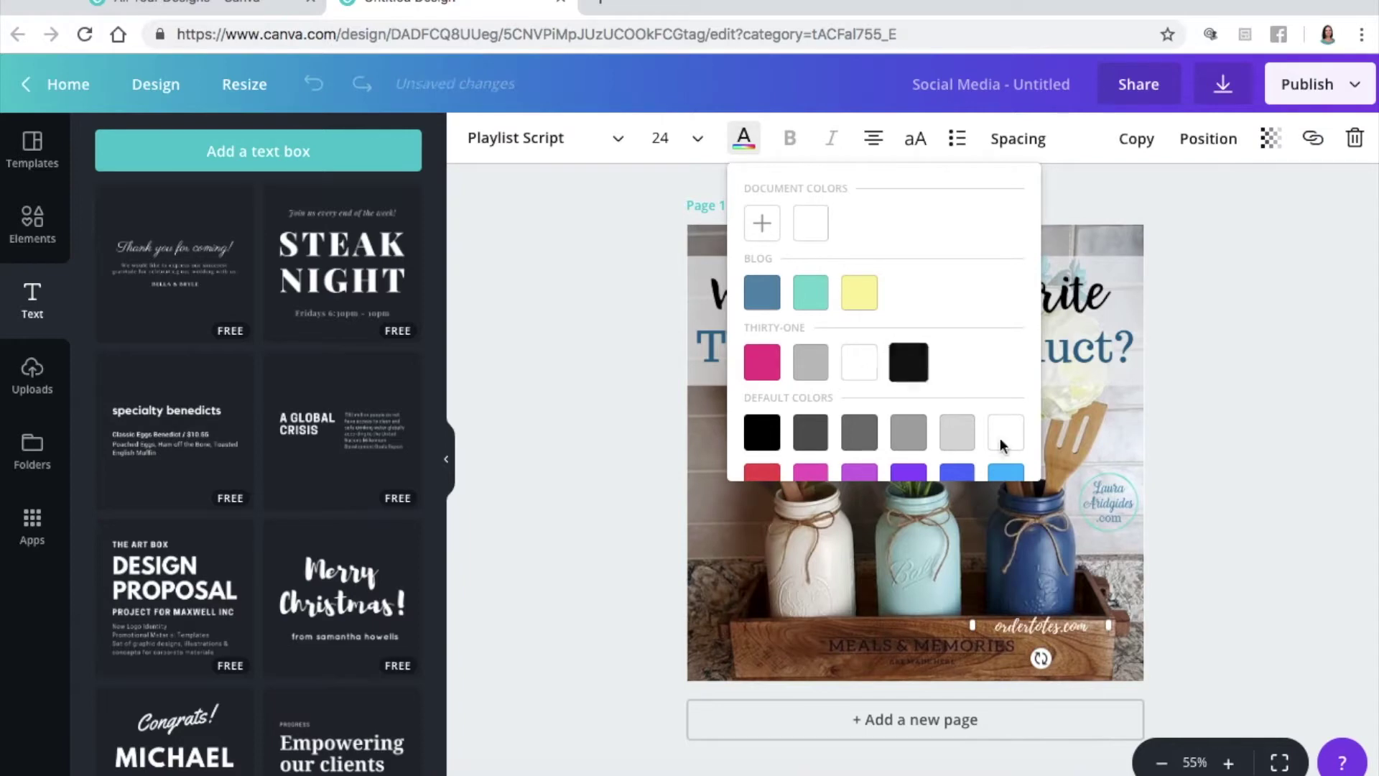
click(1161, 436)
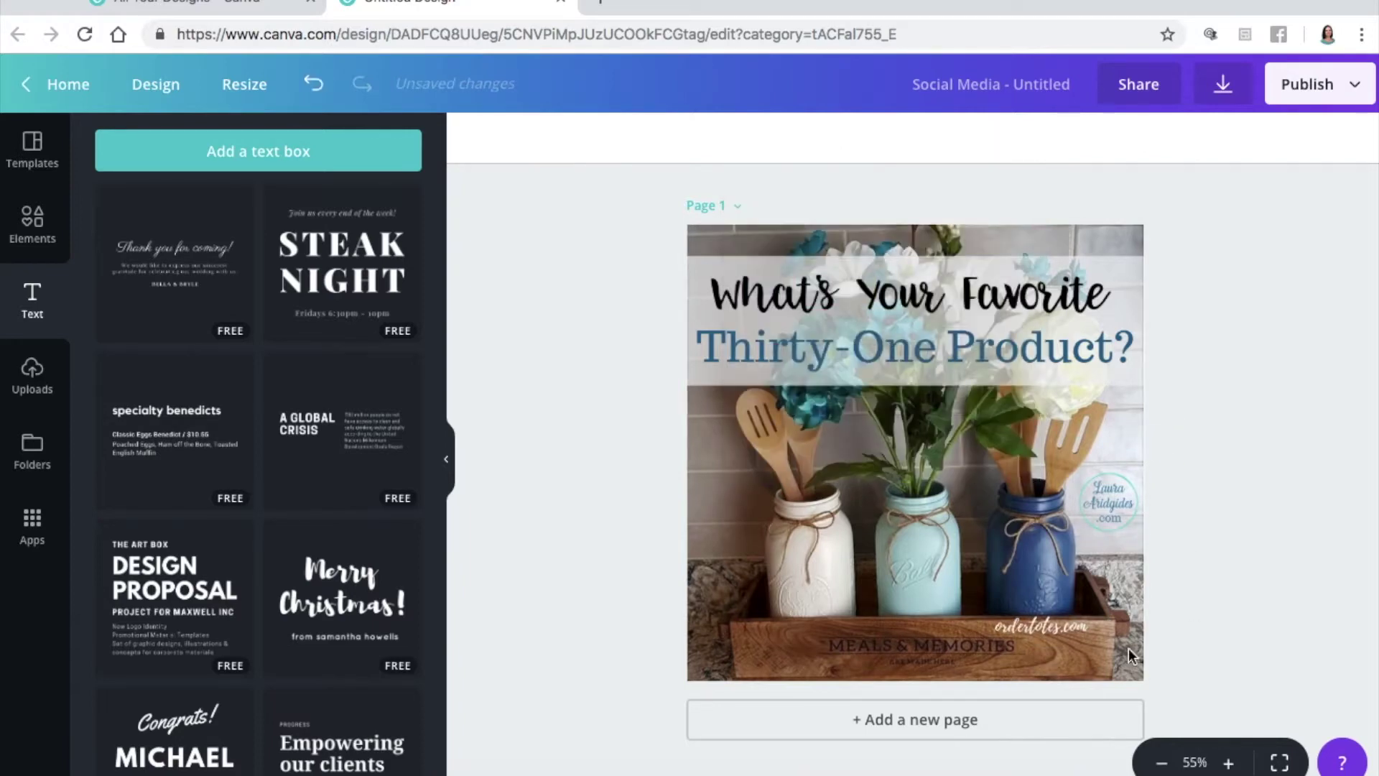
drag(1089, 616, 1105, 647)
click(1228, 632)
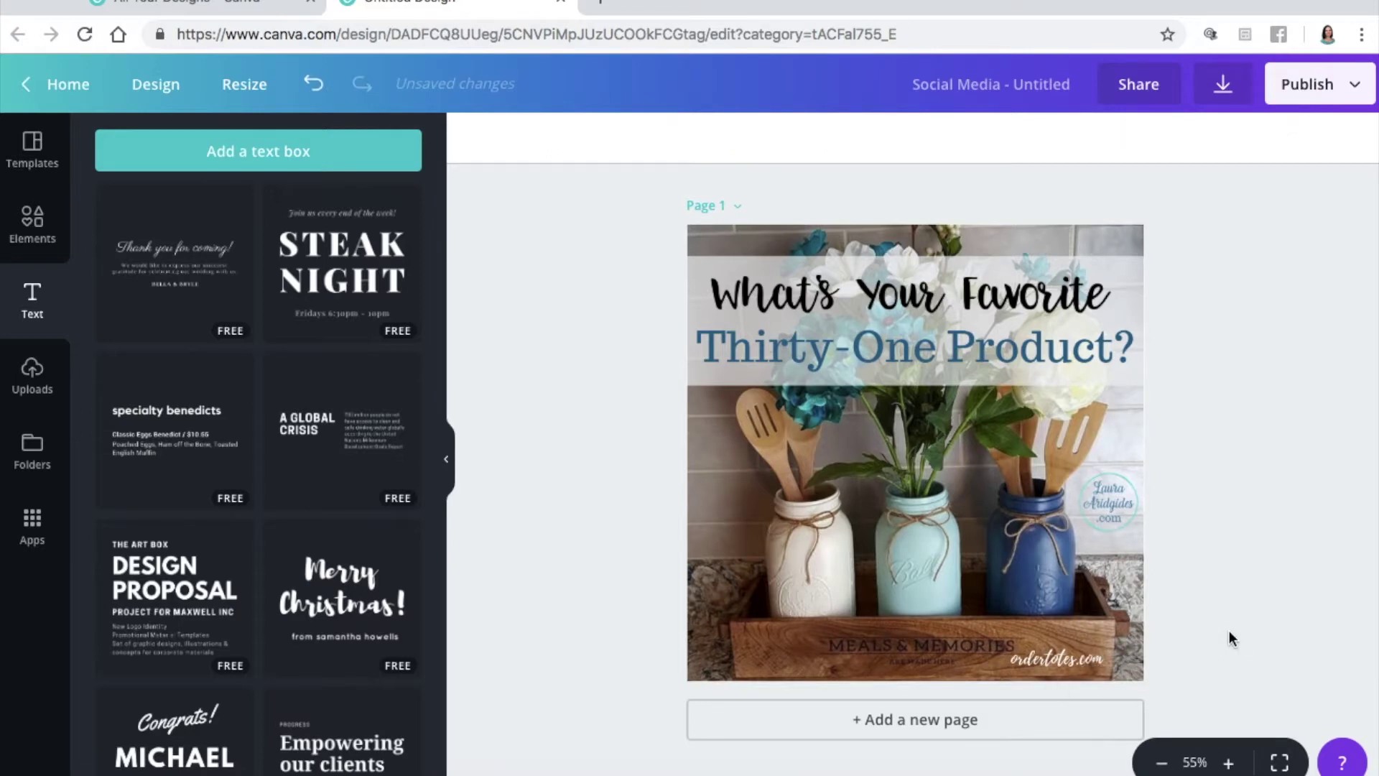
- Replace the 'Social Media - Untitled' design title with 'Watermark'
click(991, 84)
key(BackSpace)
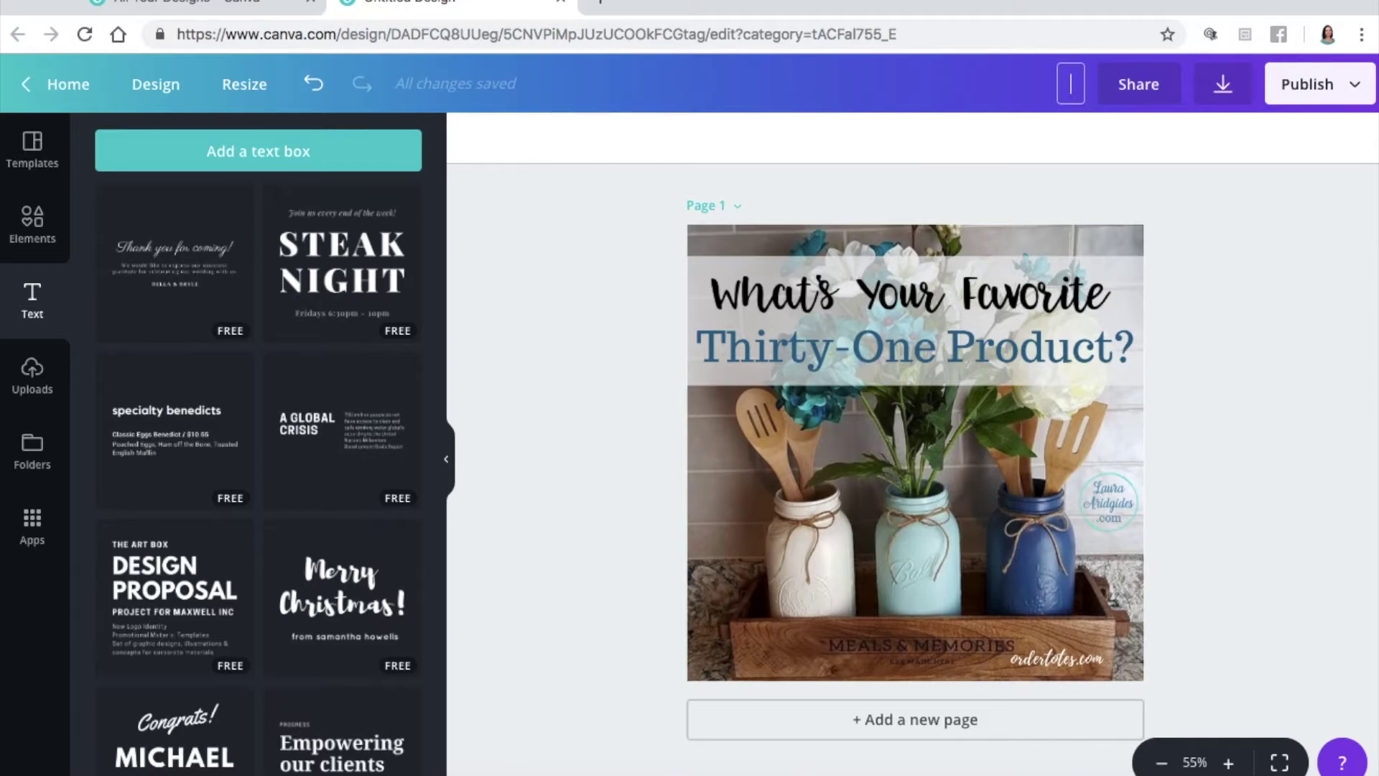
text(Water)
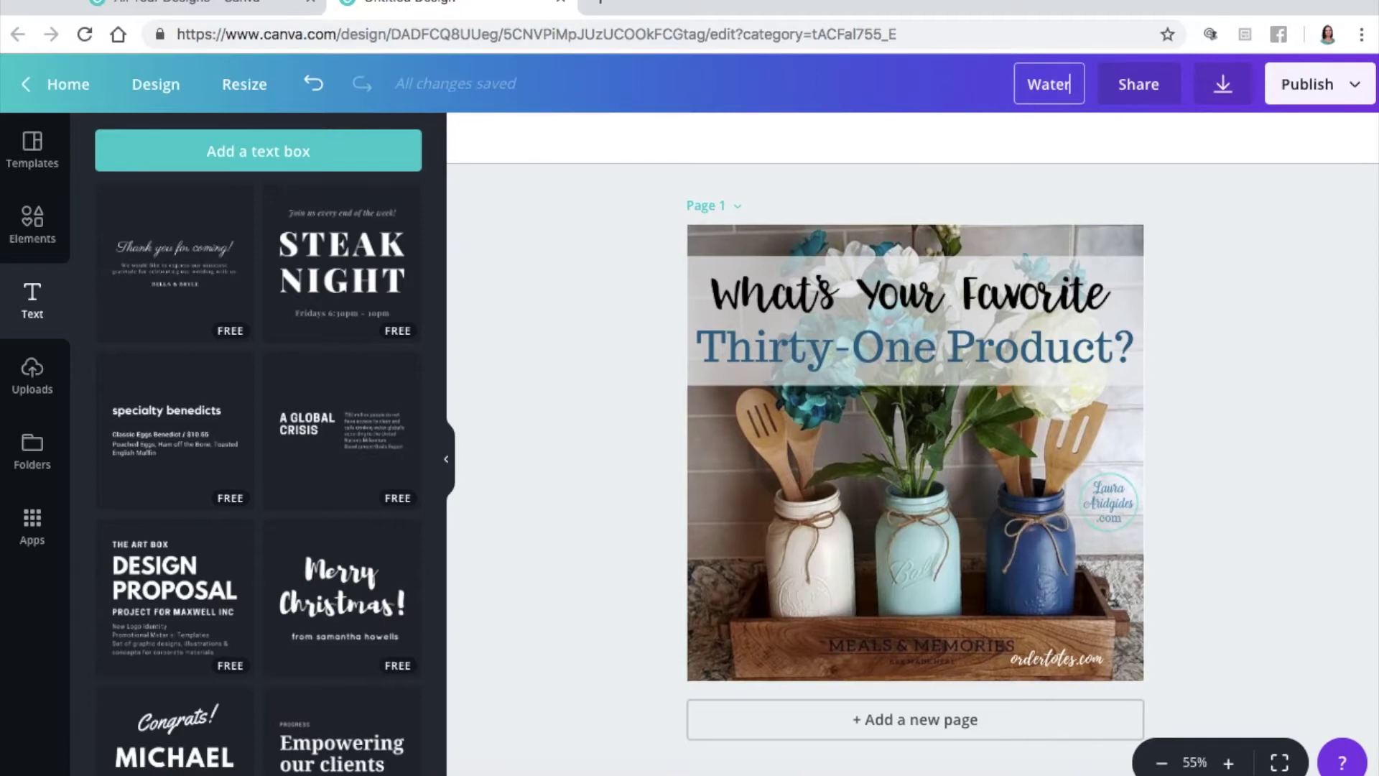
text(mark)
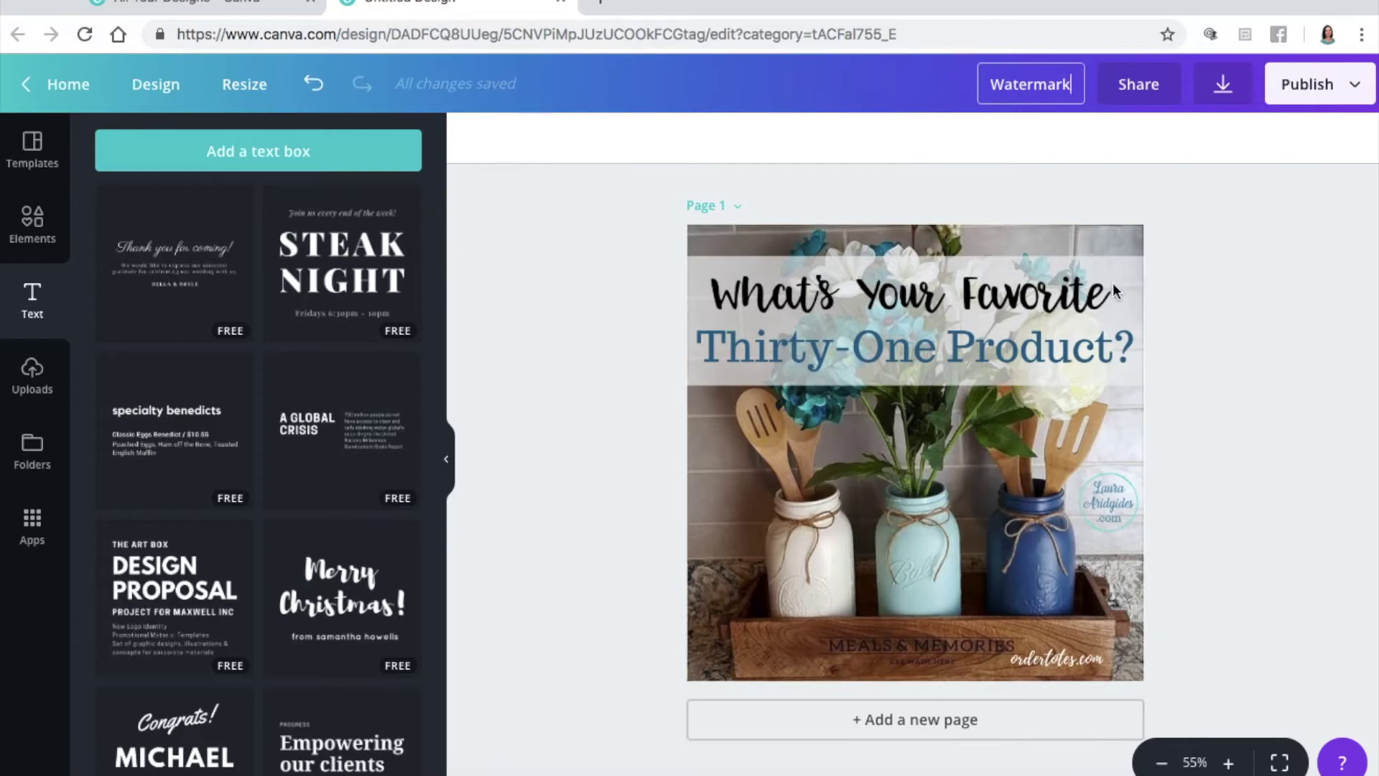
click(1236, 87)
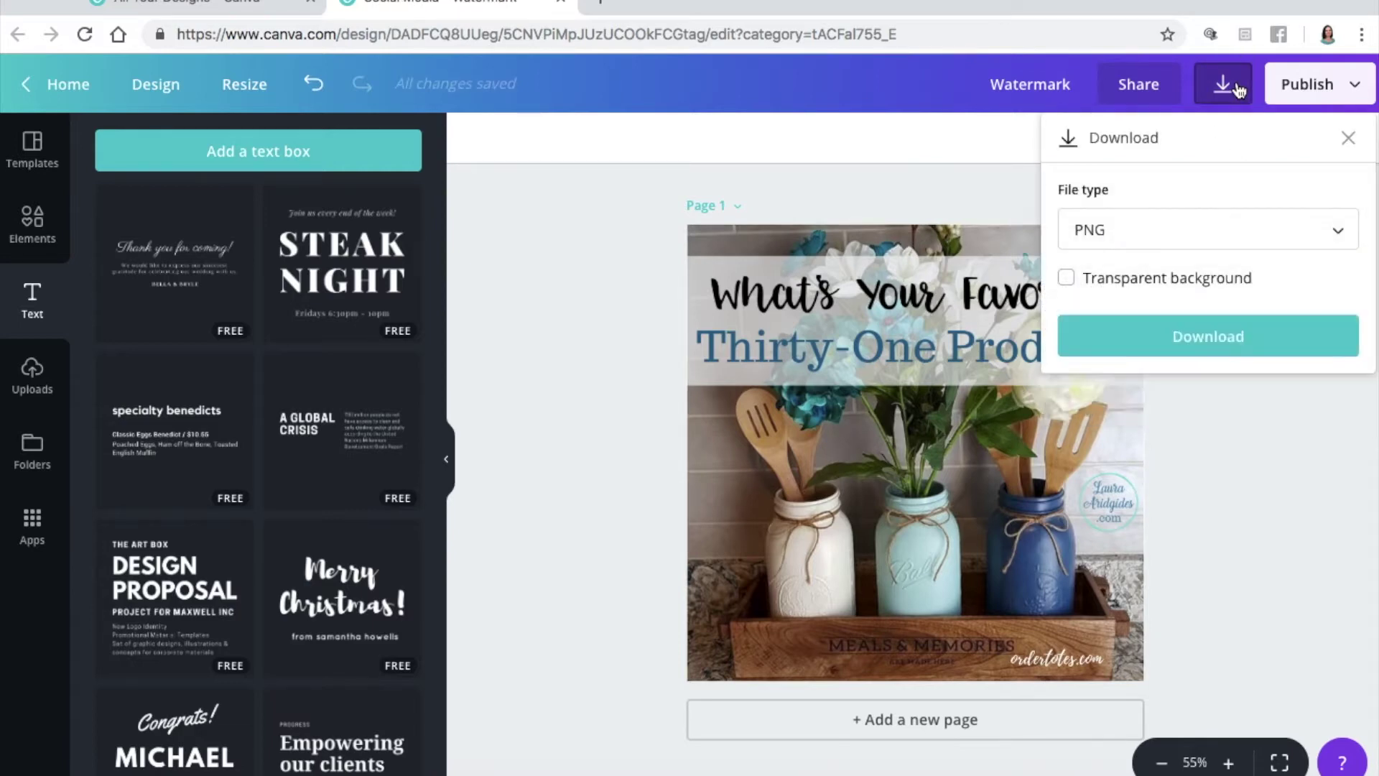
- Download the design with PNG kept as the file type
click(1184, 244)
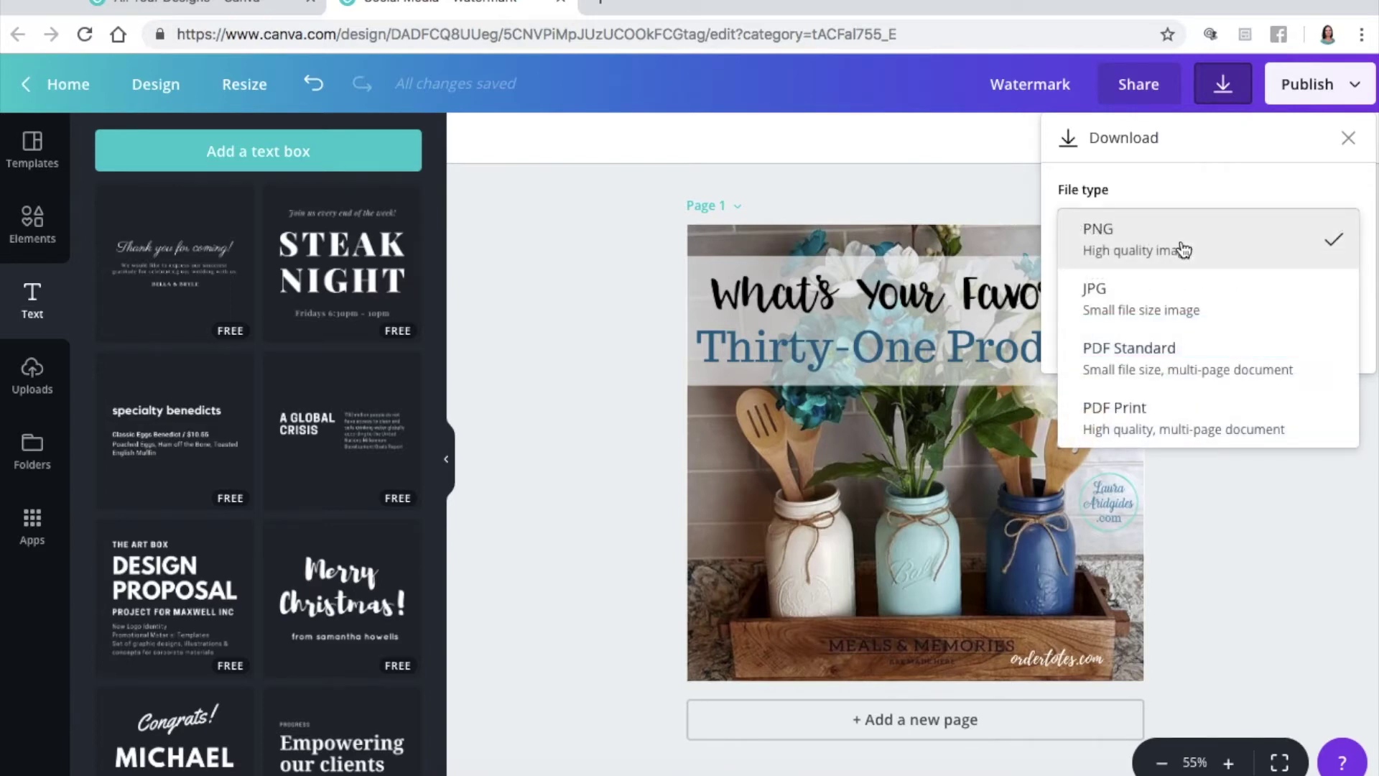
click(1179, 240)
click(1198, 343)
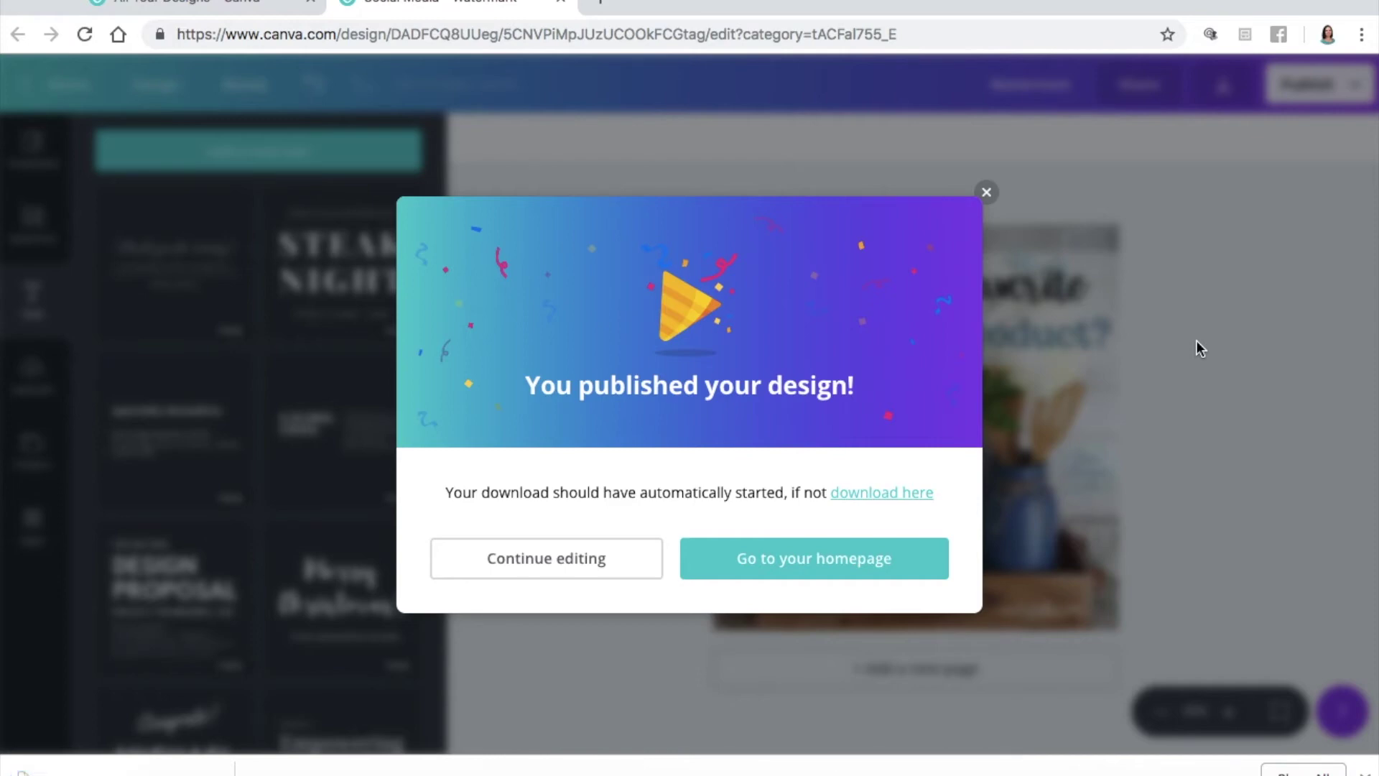
- Open the downloaded Watermark.png in Preview and nudge its window slightly to the right
click(121, 771)
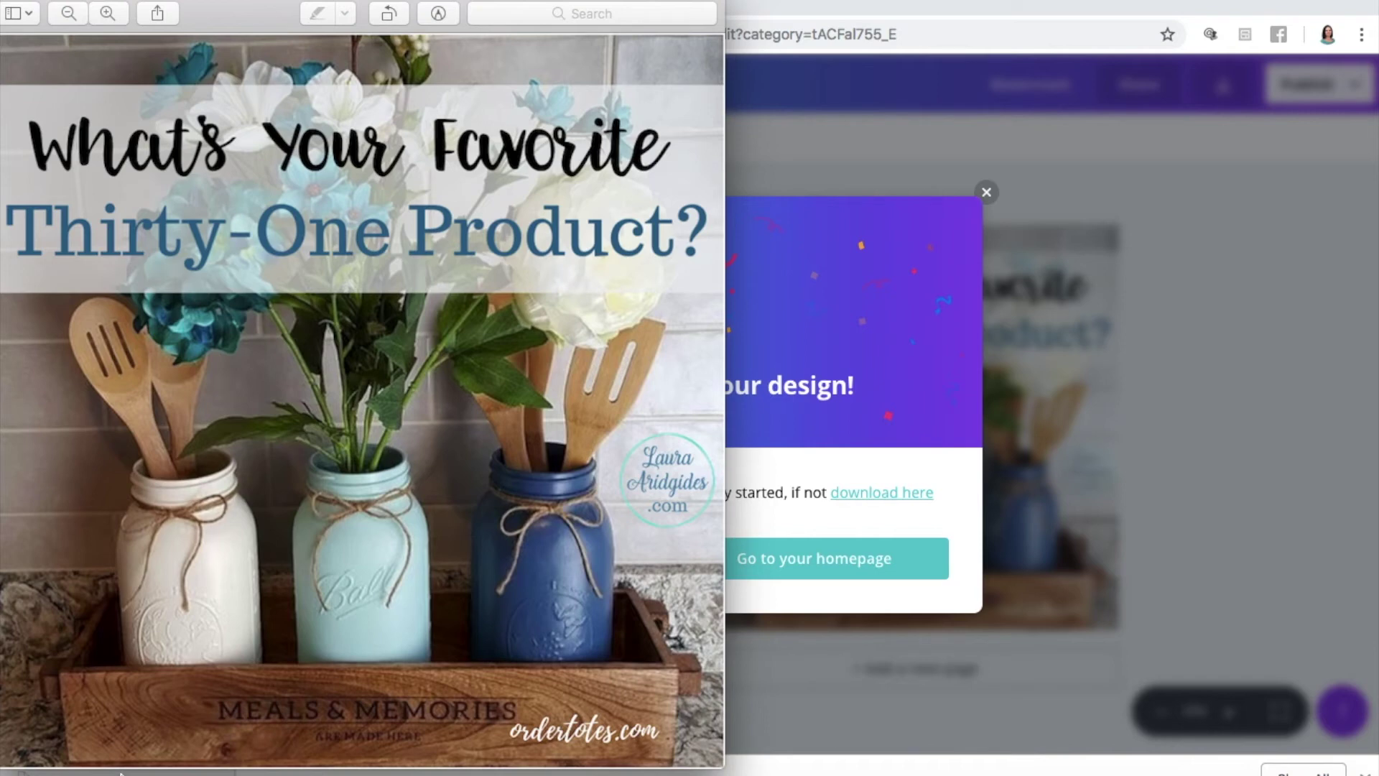
click(516, 3)
drag(517, 3, 587, 2)
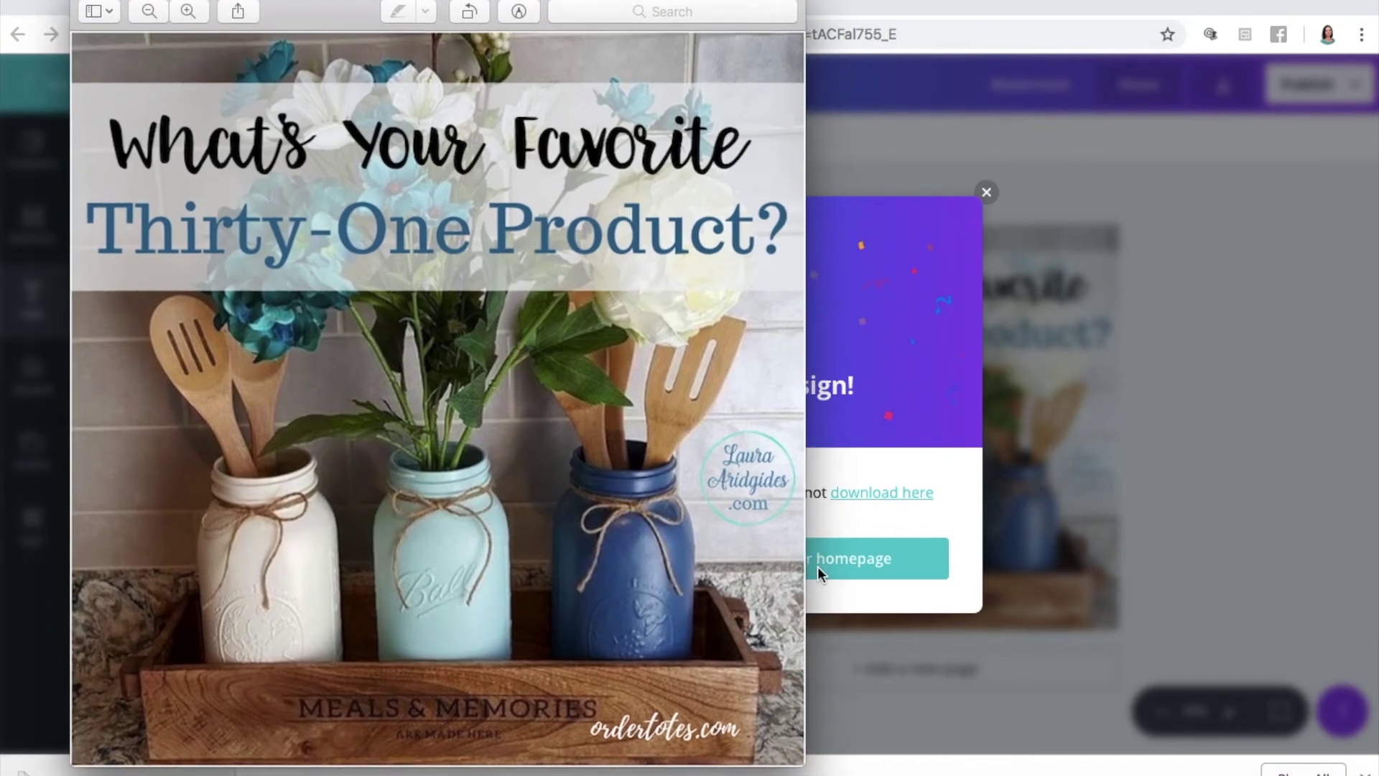